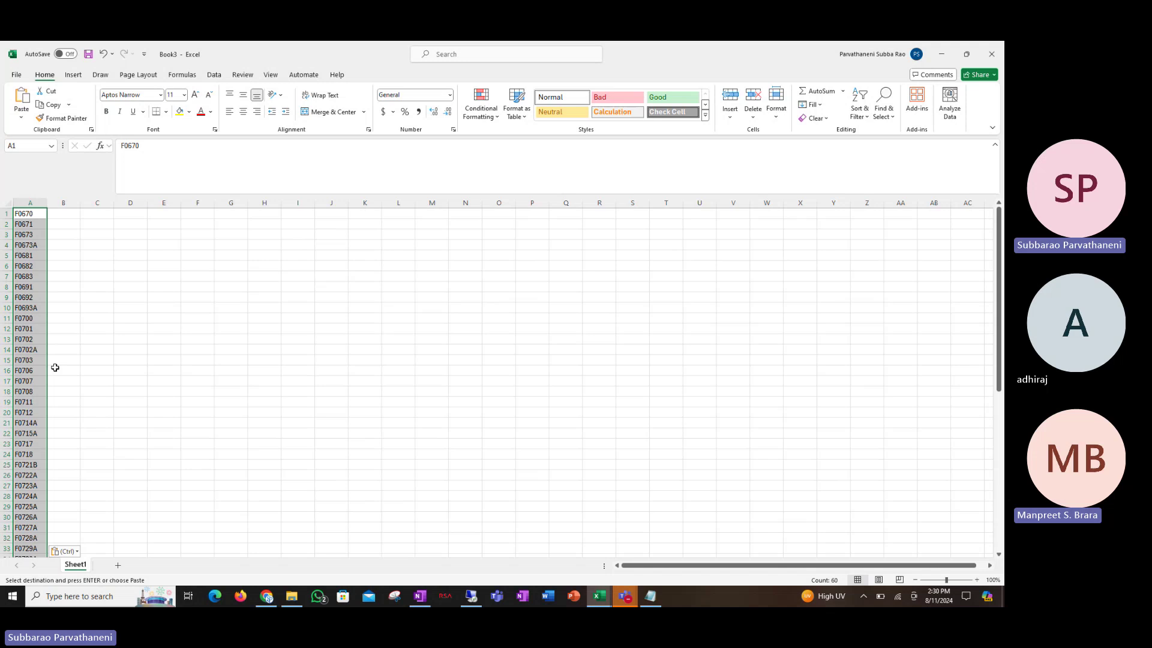
# Step: Open Excel's Save As dialog and set the file type to CSV (Comma delimited)
pyautogui.click(18, 75)
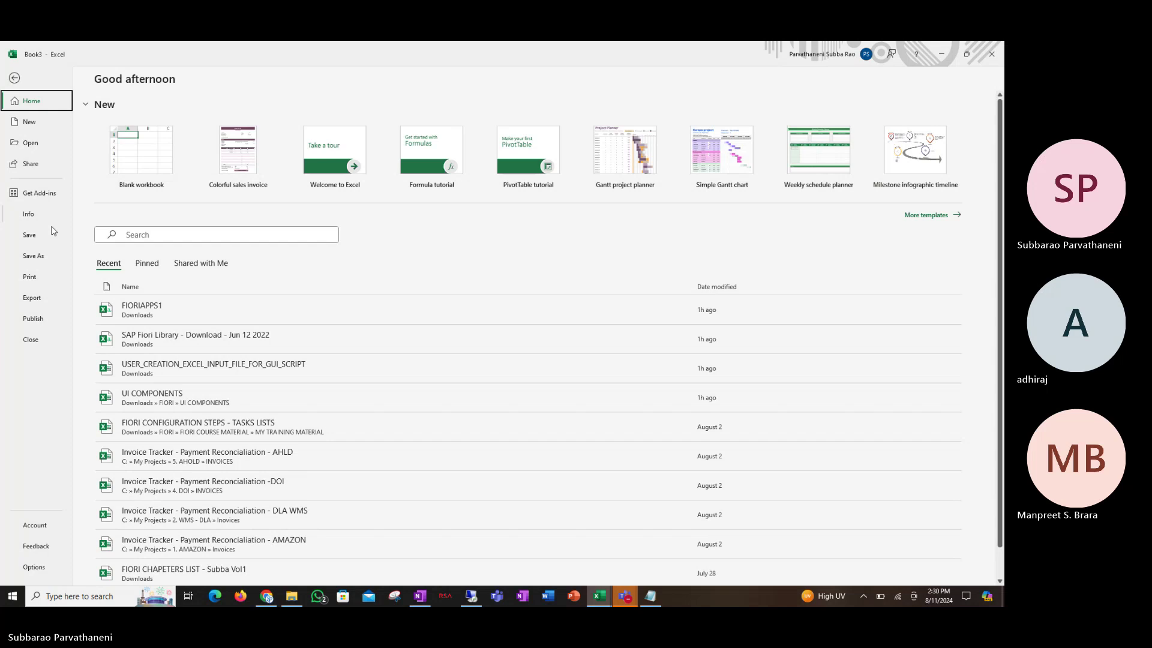
pyautogui.click(42, 256)
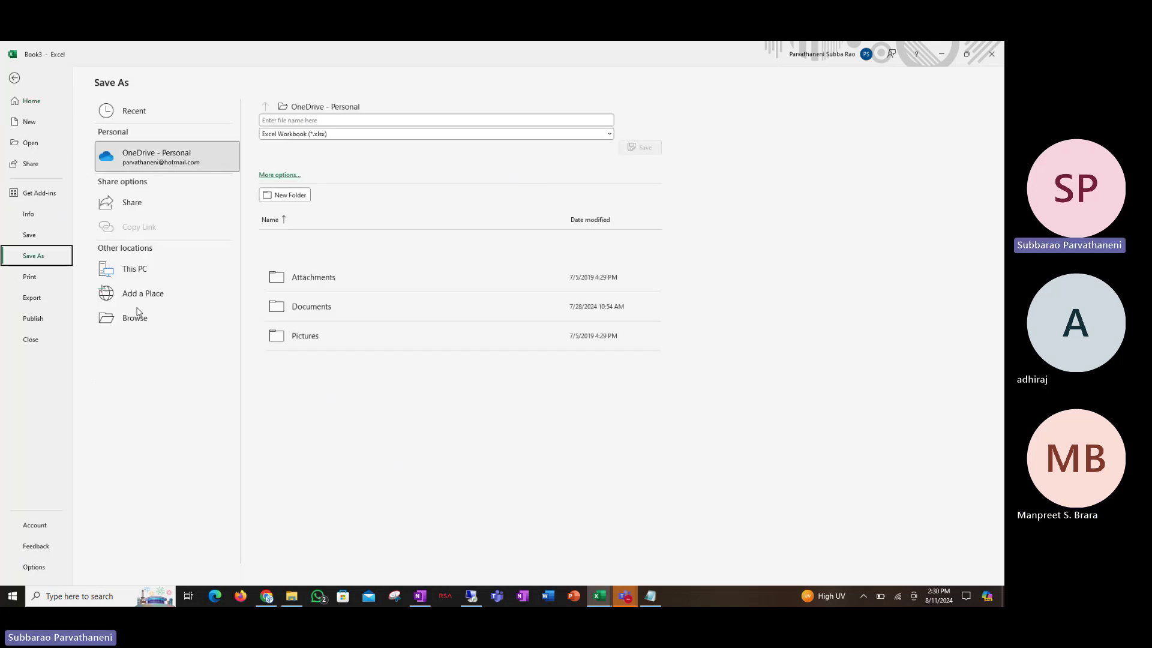
pyautogui.click(140, 318)
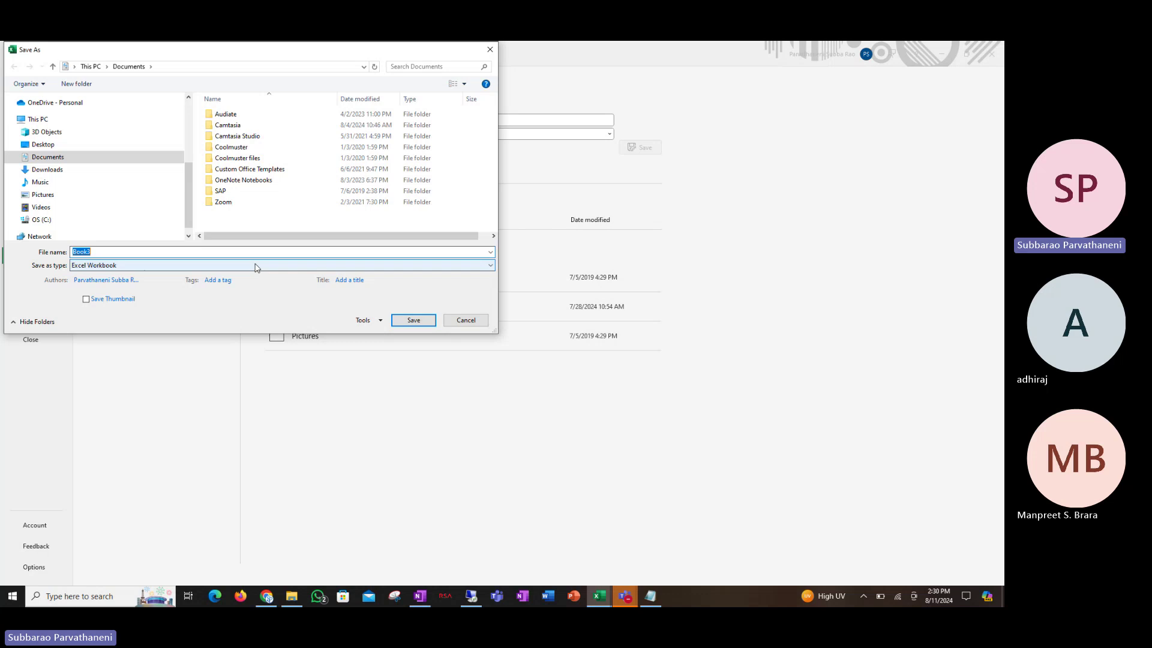
pyautogui.click(257, 267)
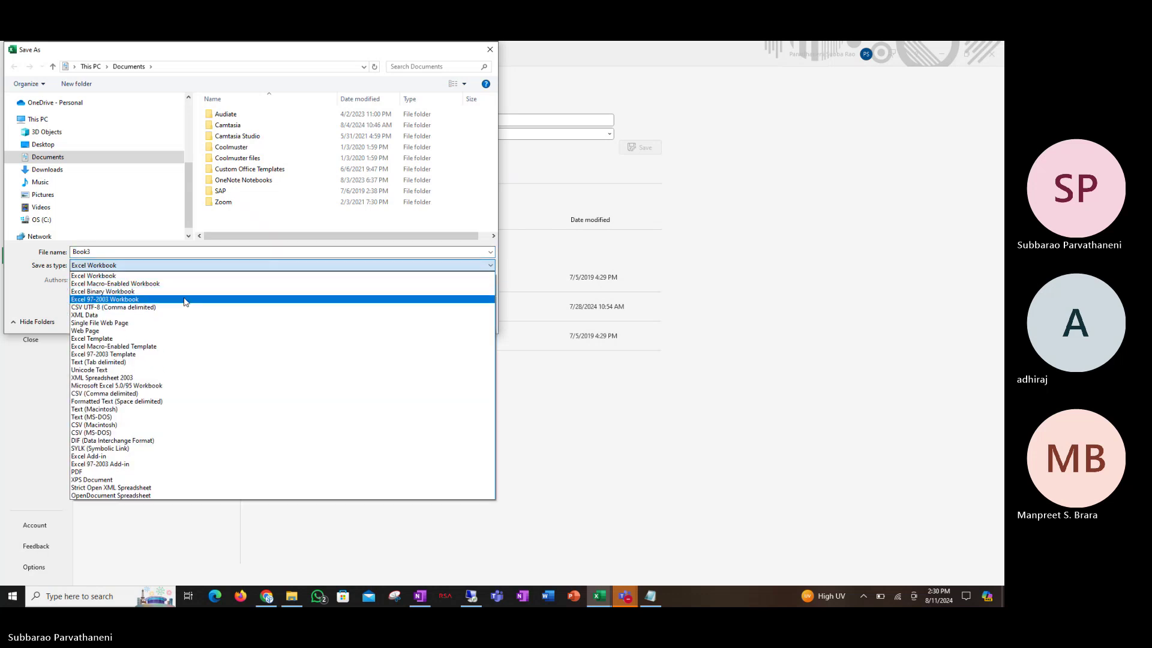
pyautogui.click(168, 354)
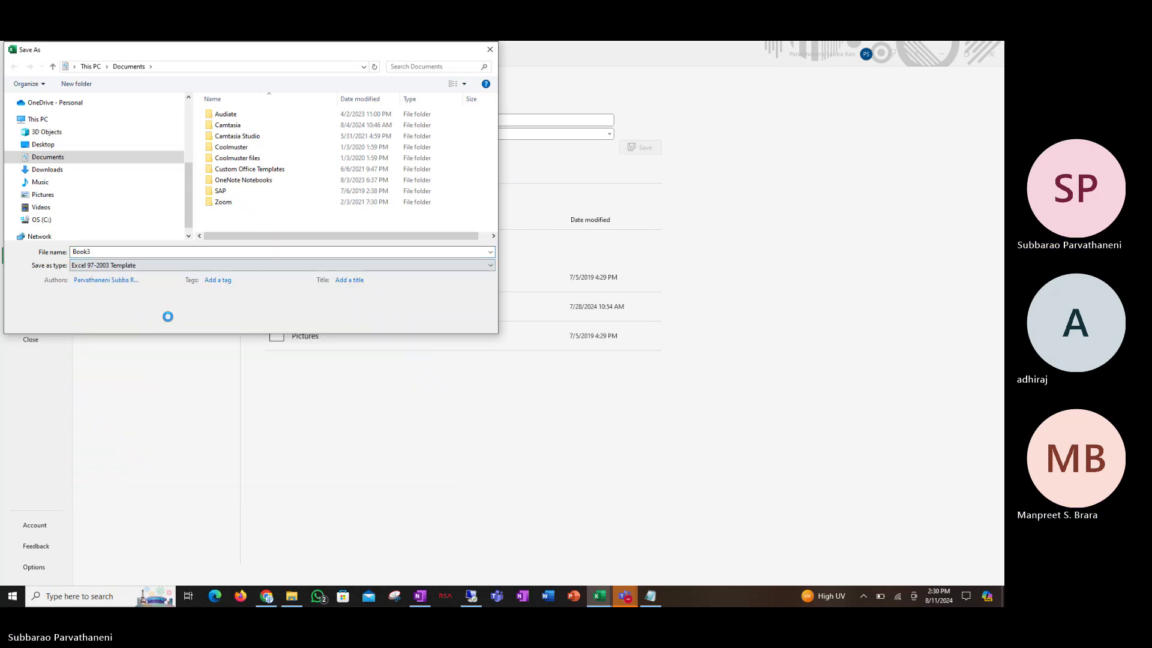
pyautogui.click(155, 268)
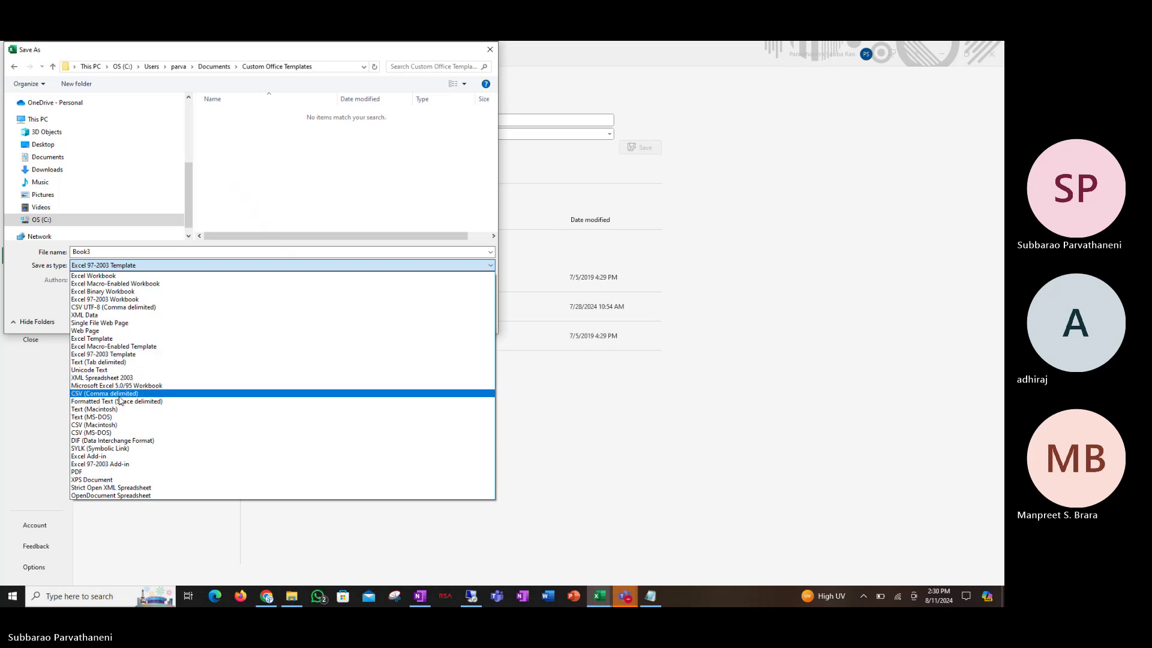
pyautogui.click(118, 395)
# Step: Choose the Downloads folder and enter FIORIAPPS2020 as the file name
pyautogui.click(53, 157)
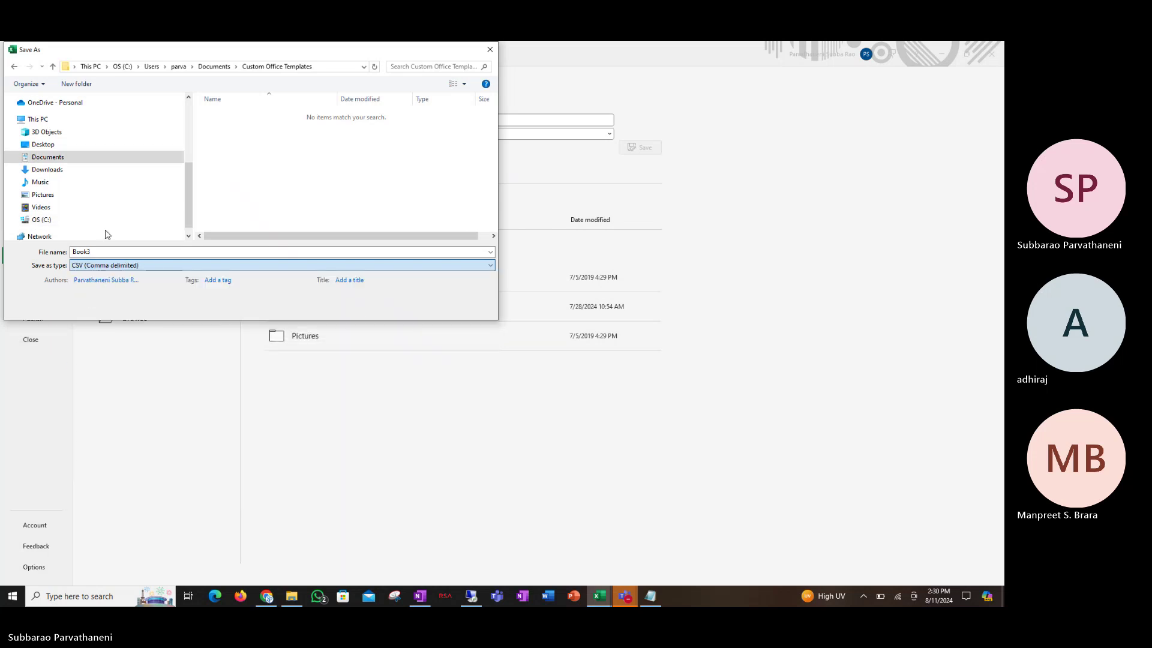
pyautogui.click(56, 170)
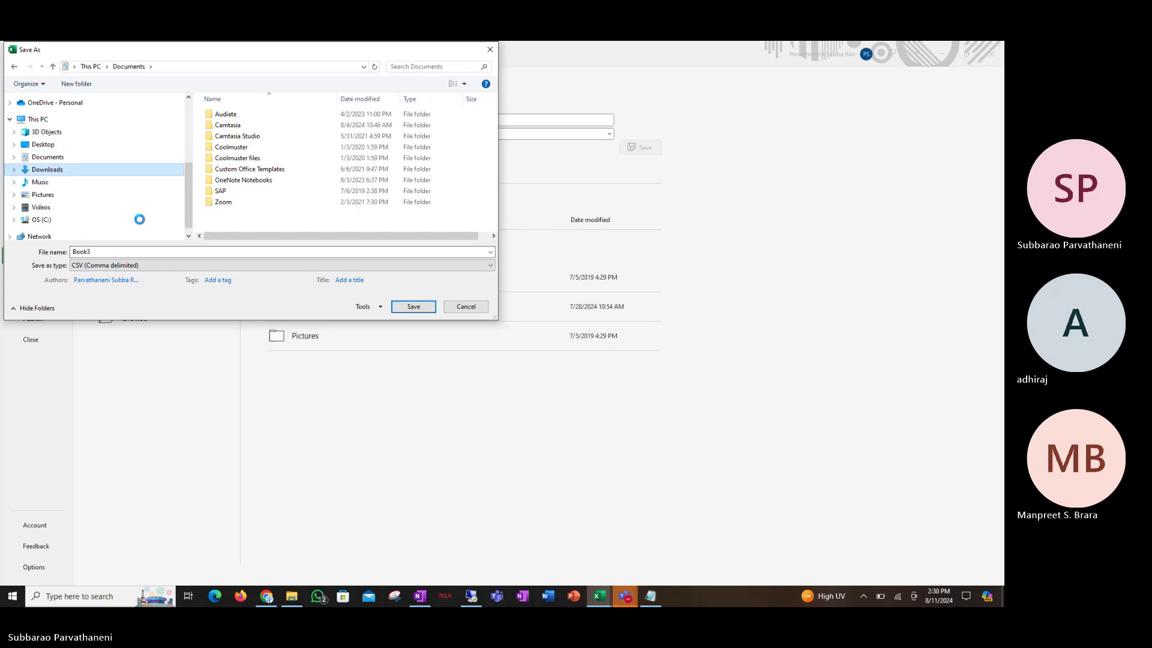
pyautogui.doubleClick(145, 250)
pyautogui.write('F')
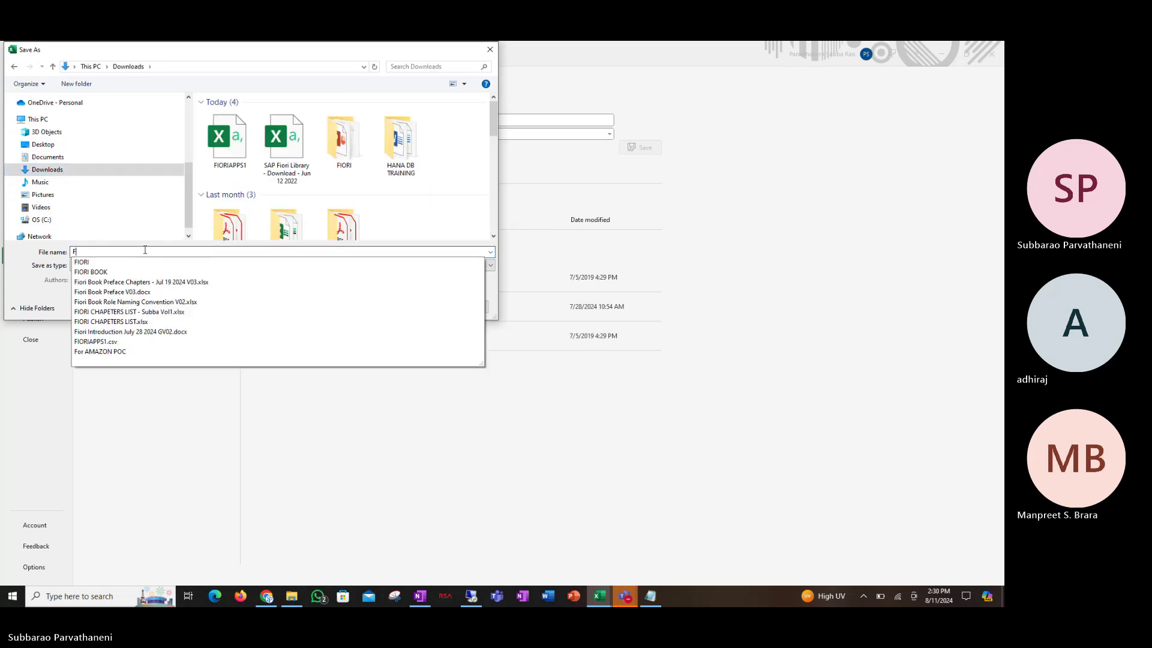
pyautogui.write('RIO')
pyautogui.press('BackSpace')
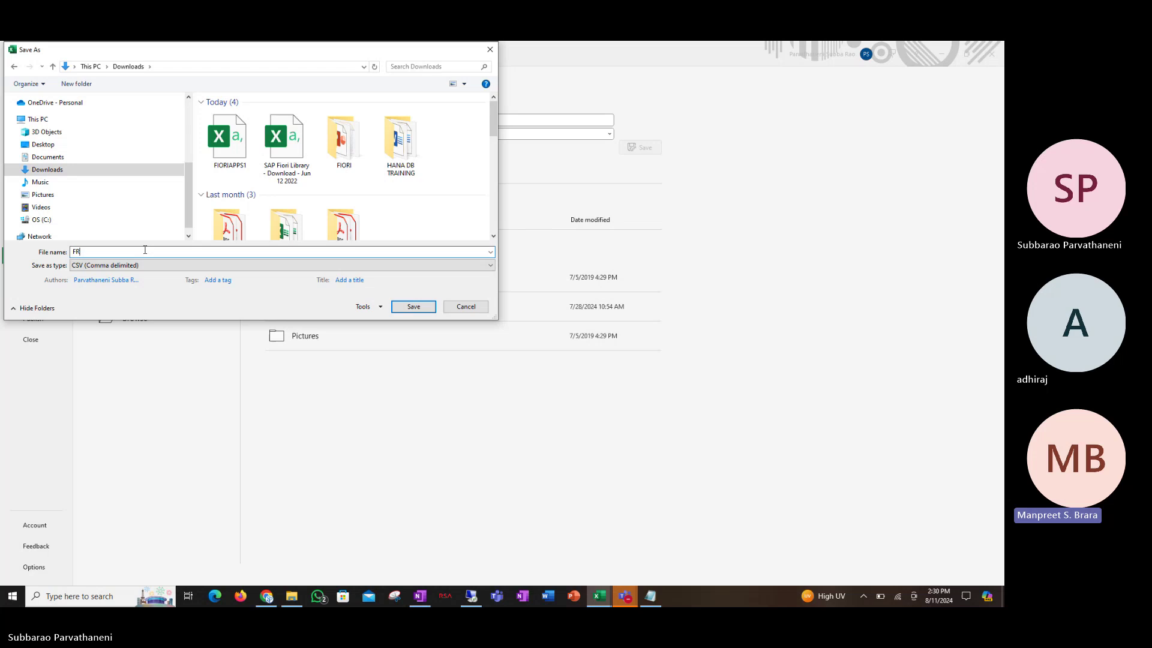
pyautogui.press('BackSpace')
pyautogui.write('IORIAP')
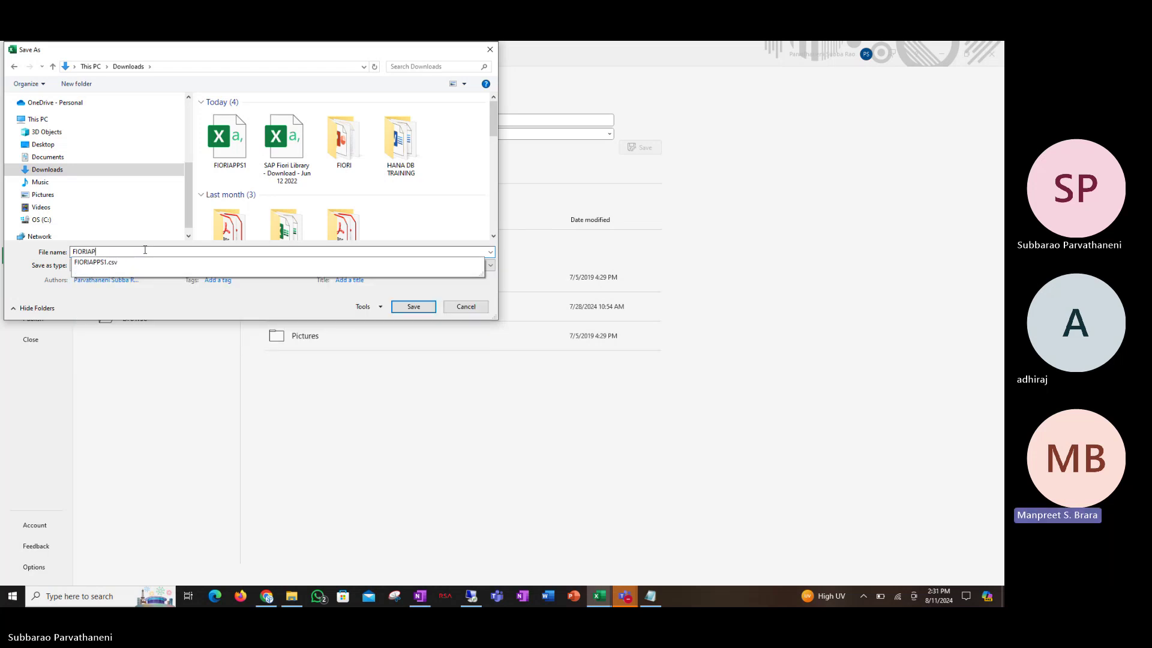
pyautogui.write('PS2020')
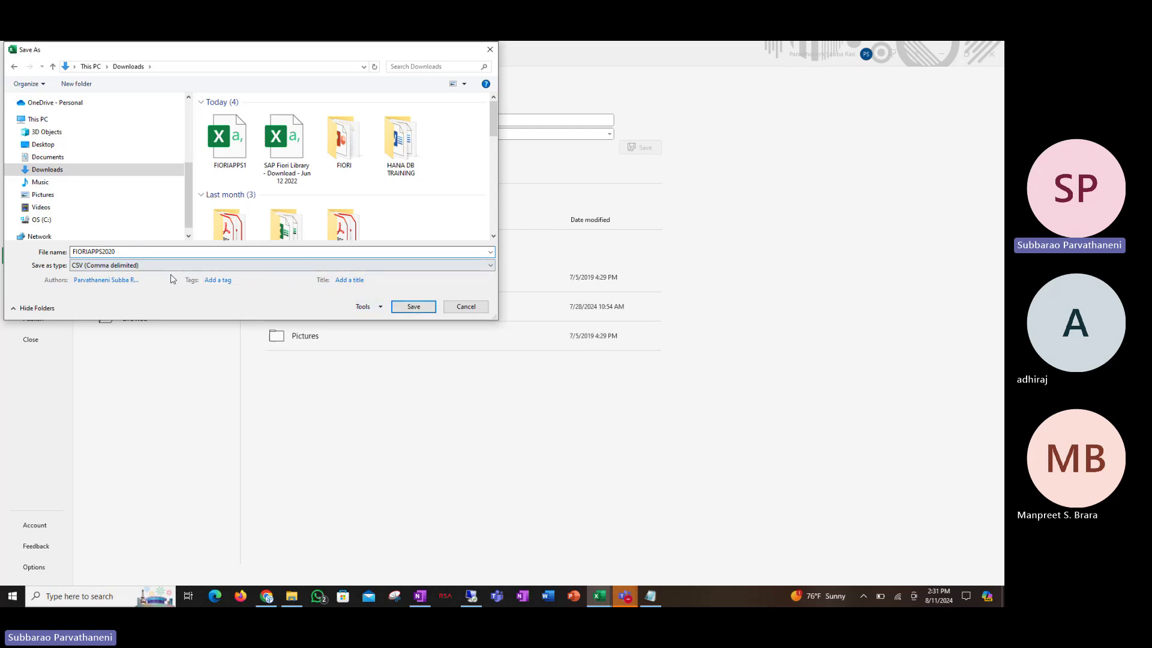
# Step: Save the FIORIAPPS2020 CSV and switch to the SAP Fiori Apps Reference Library browser window
pyautogui.click(410, 307)
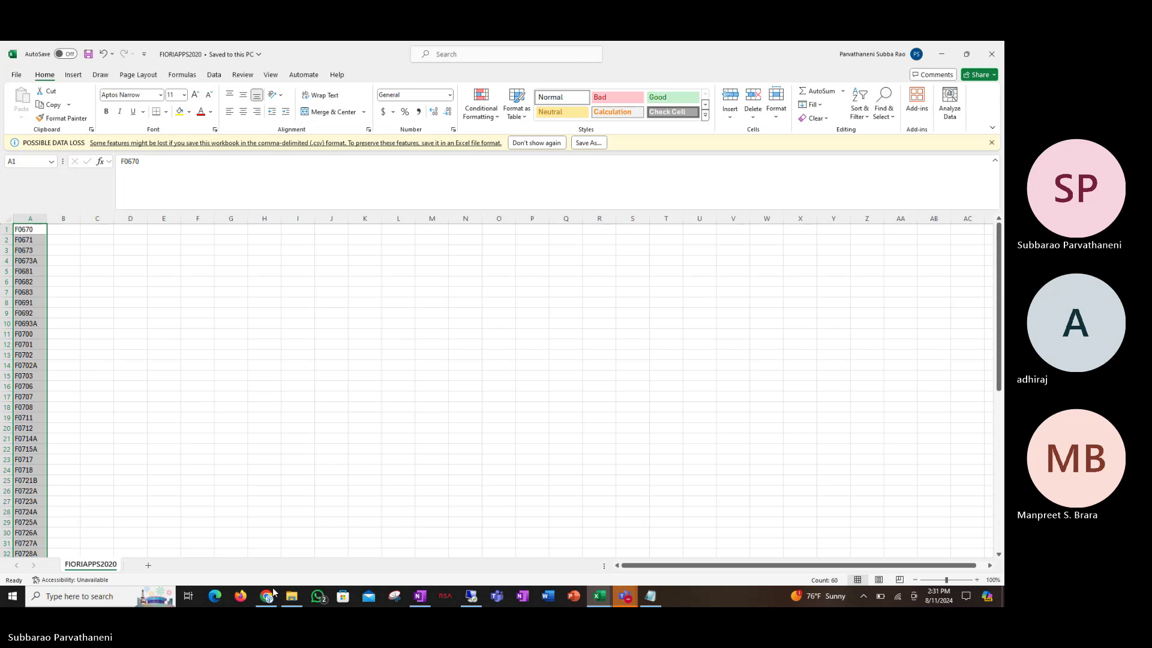
pyautogui.moveTo(273, 594)
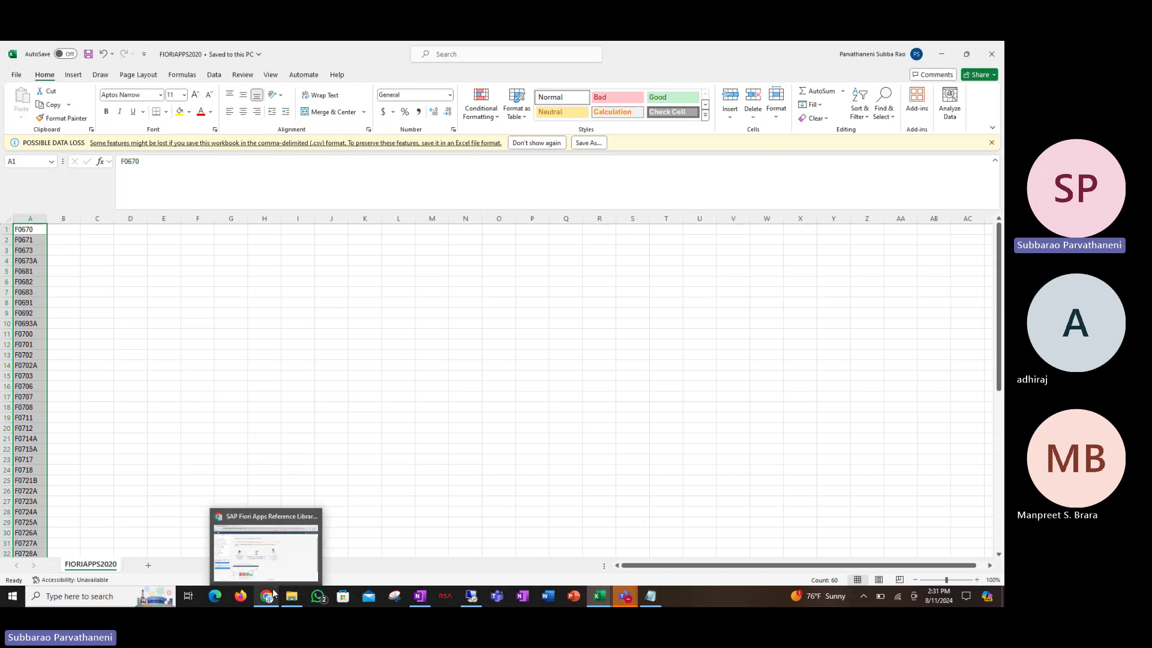
pyautogui.click(276, 550)
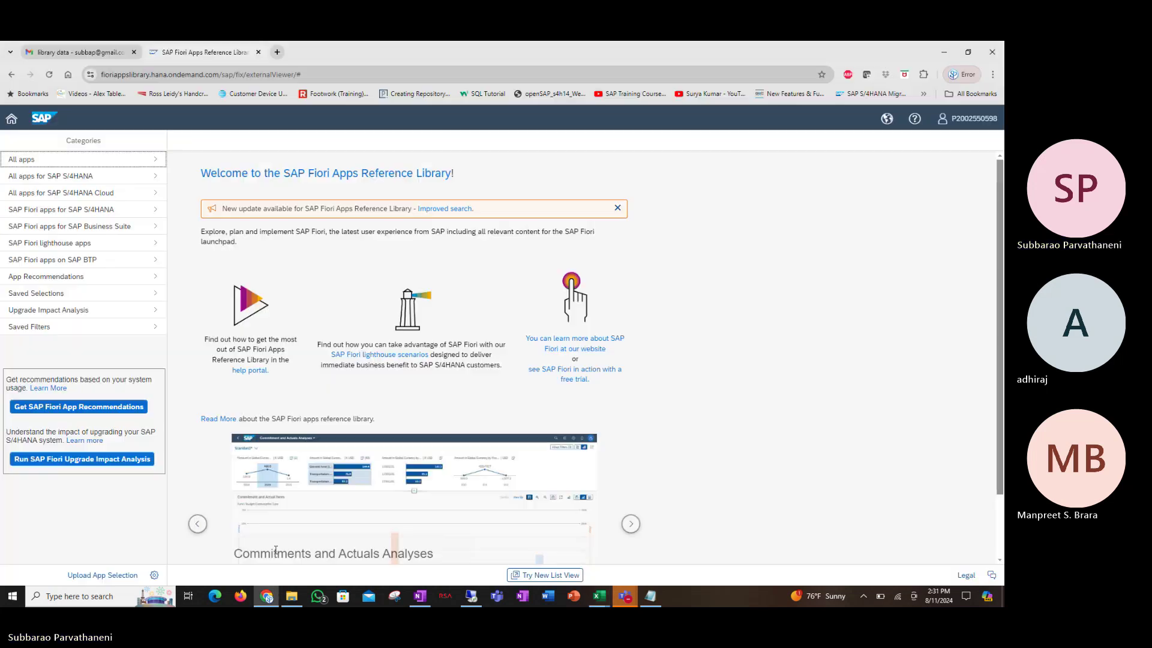
# Step: Open the upgrade impact analysis form and attach FIORIAPPS2020.csv as the app ID file
pyautogui.click(86, 463)
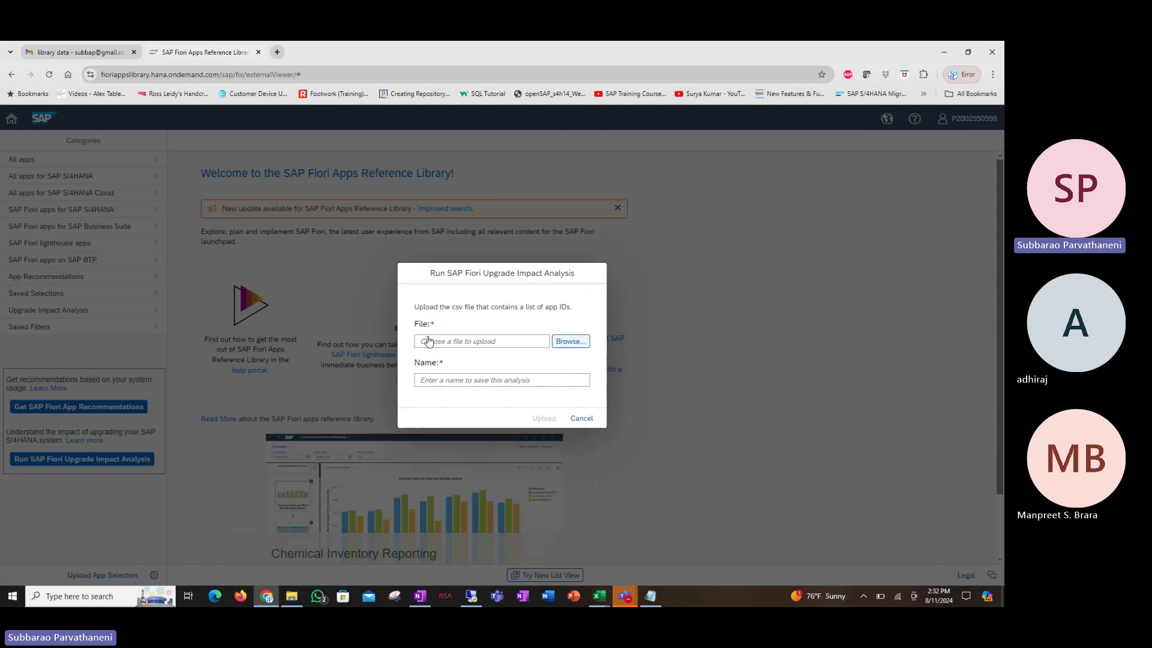
pyautogui.click(497, 339)
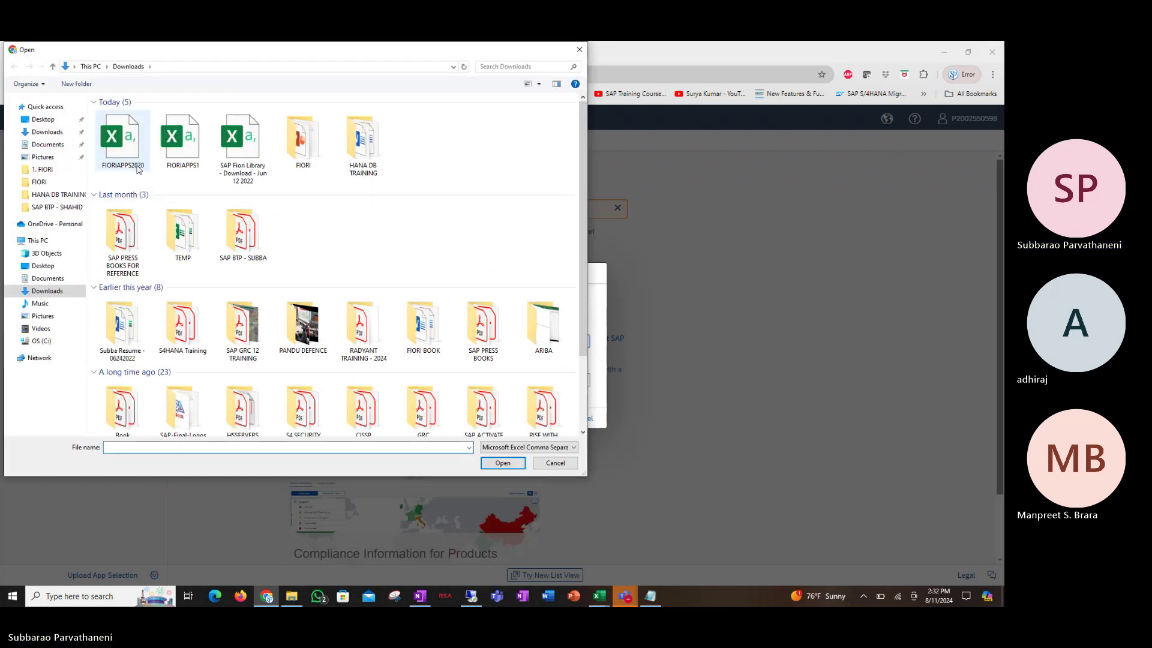
pyautogui.click(137, 169)
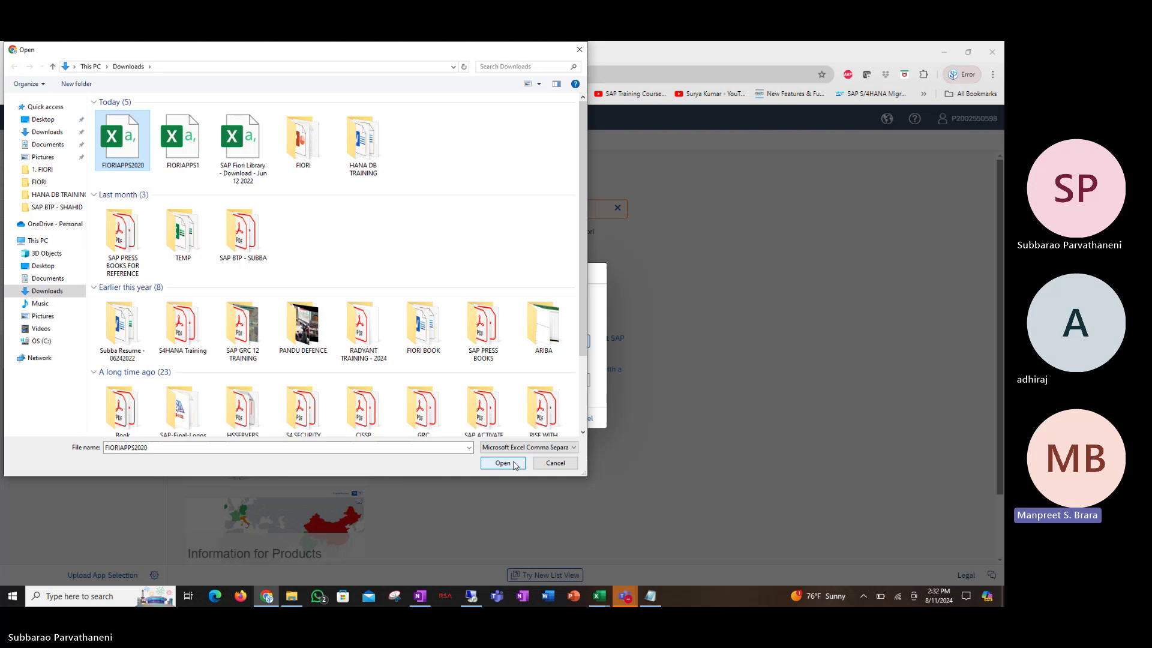
pyautogui.click(503, 463)
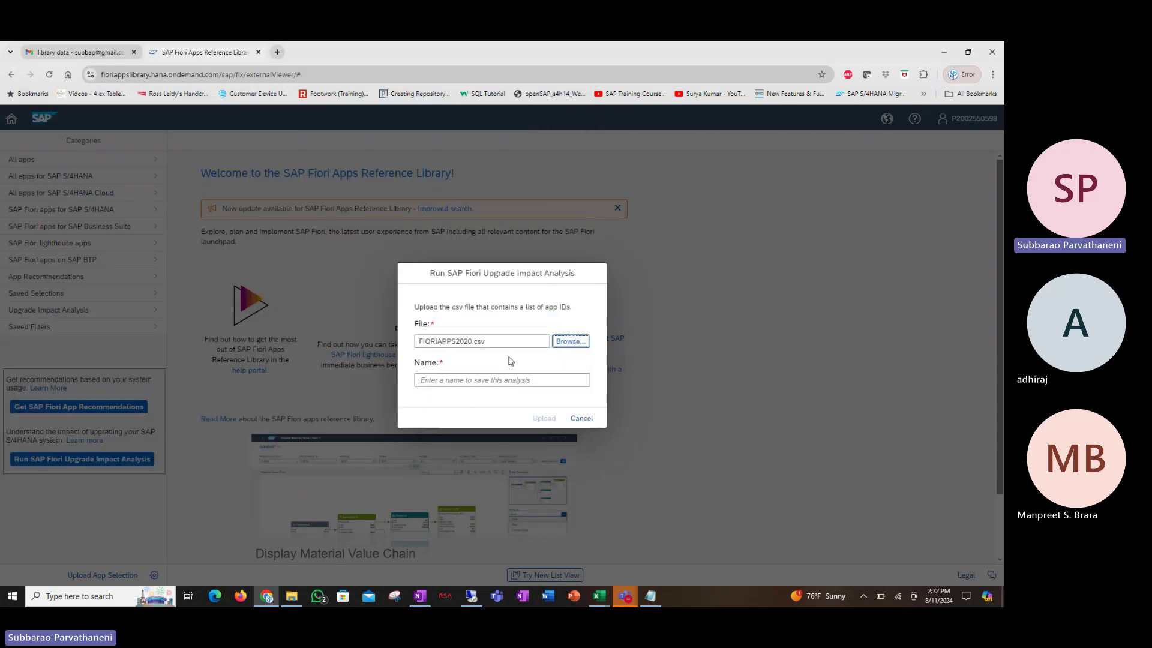
# Step: Name the analysis SP_S42023_IMPACT_ANALYSIS_DEMO
pyautogui.click(483, 378)
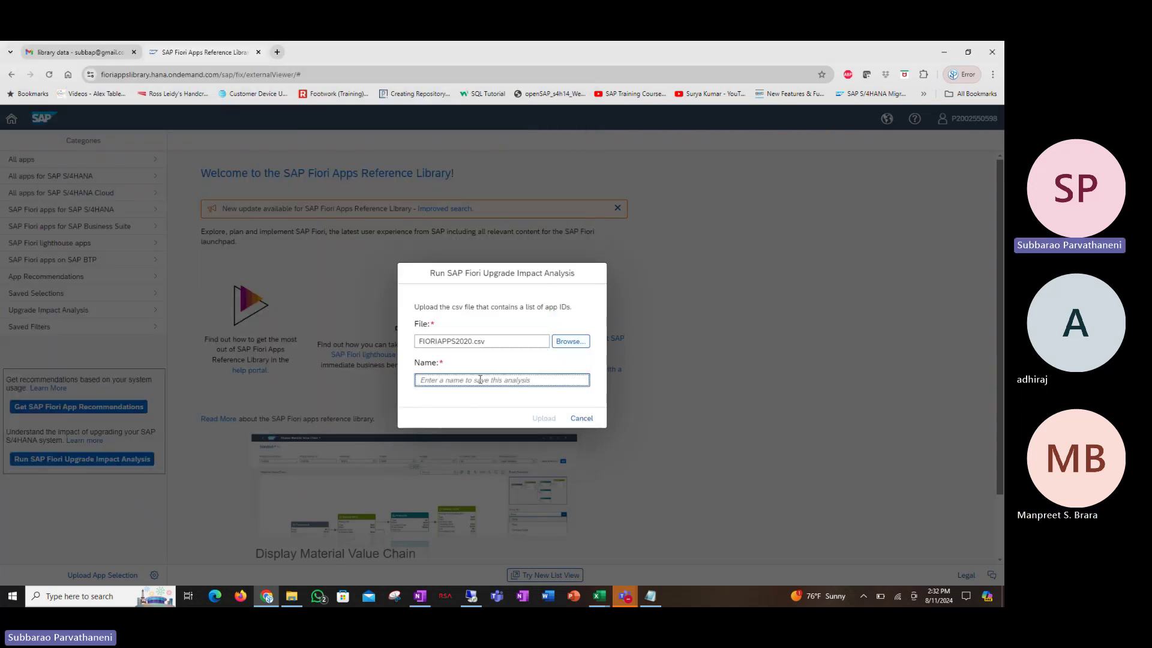
pyautogui.write('SP')
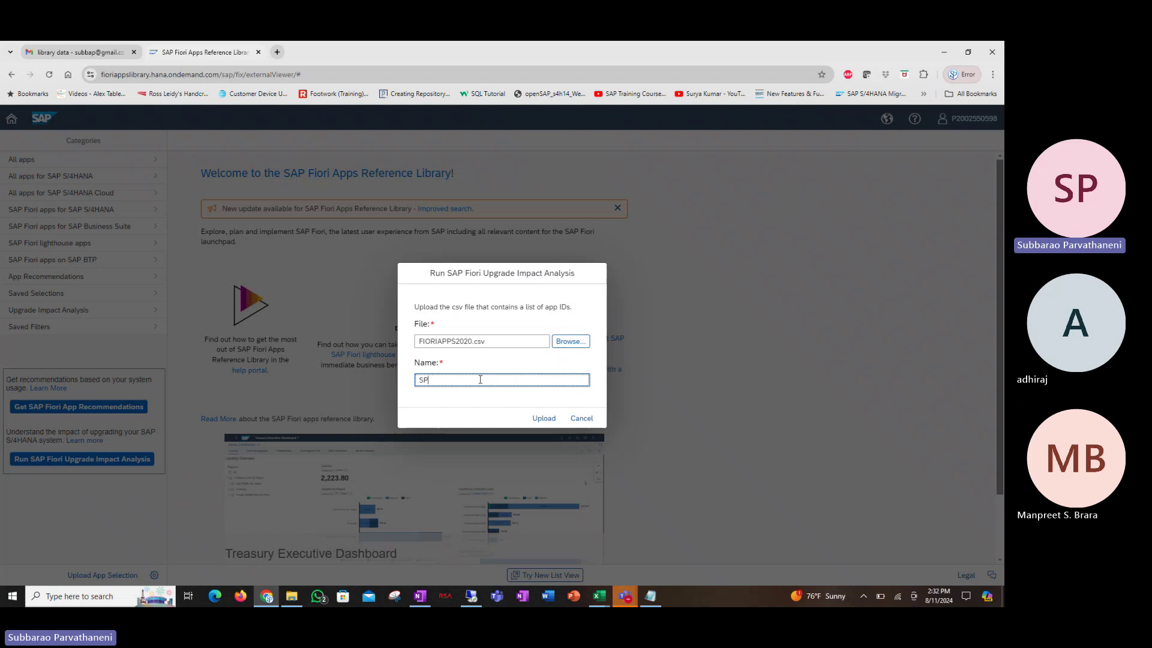
pyautogui.write('_')
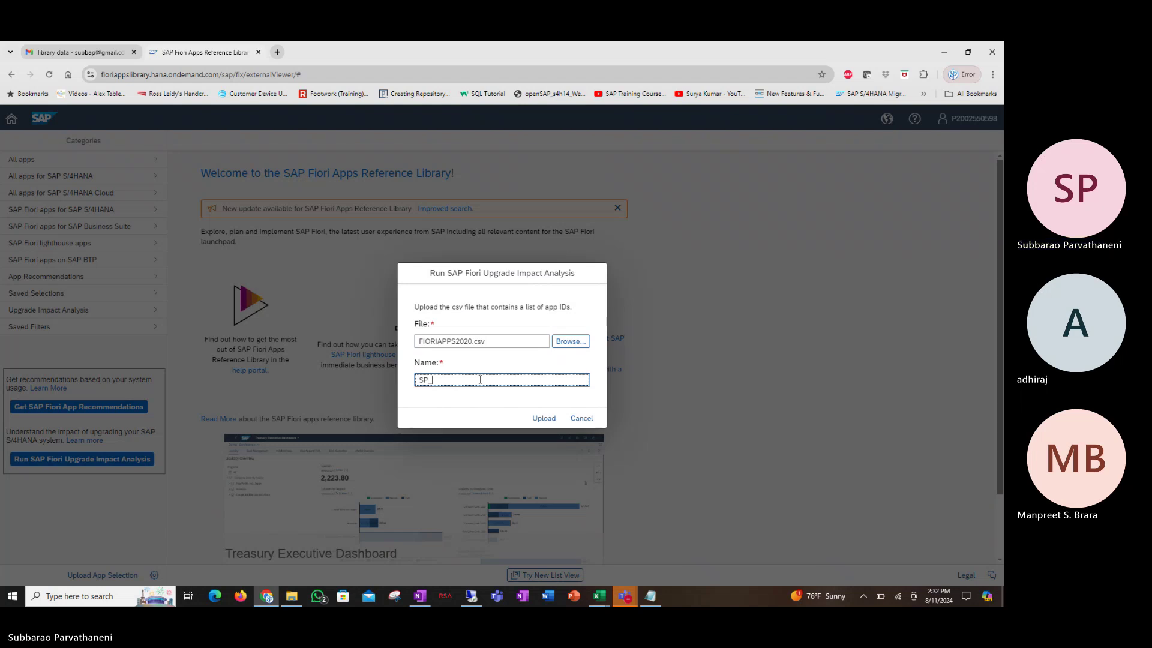
pyautogui.write('@)')
pyautogui.press('BackSpace')
pyautogui.press('BackSpace')
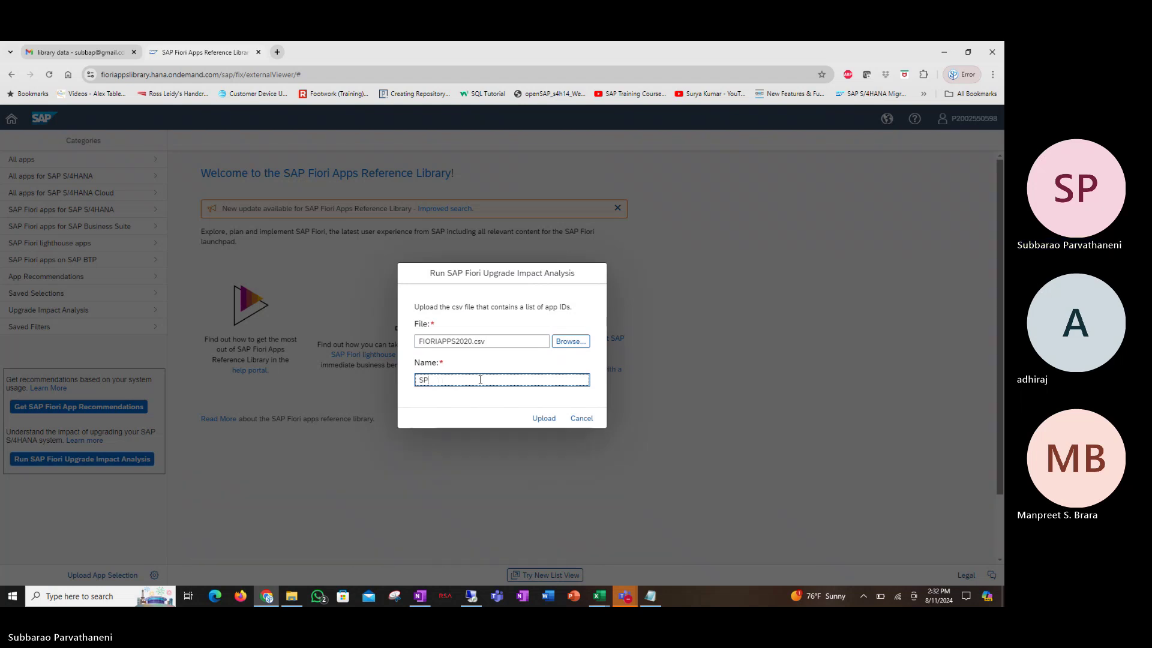
pyautogui.write('S4')
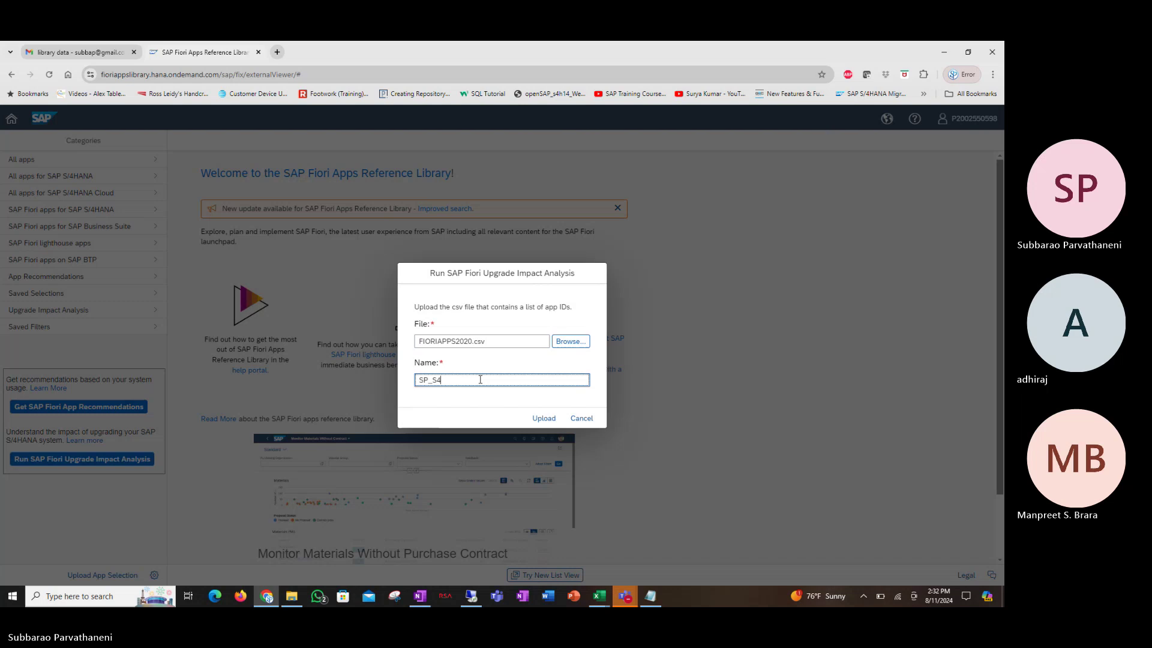
pyautogui.write('2024')
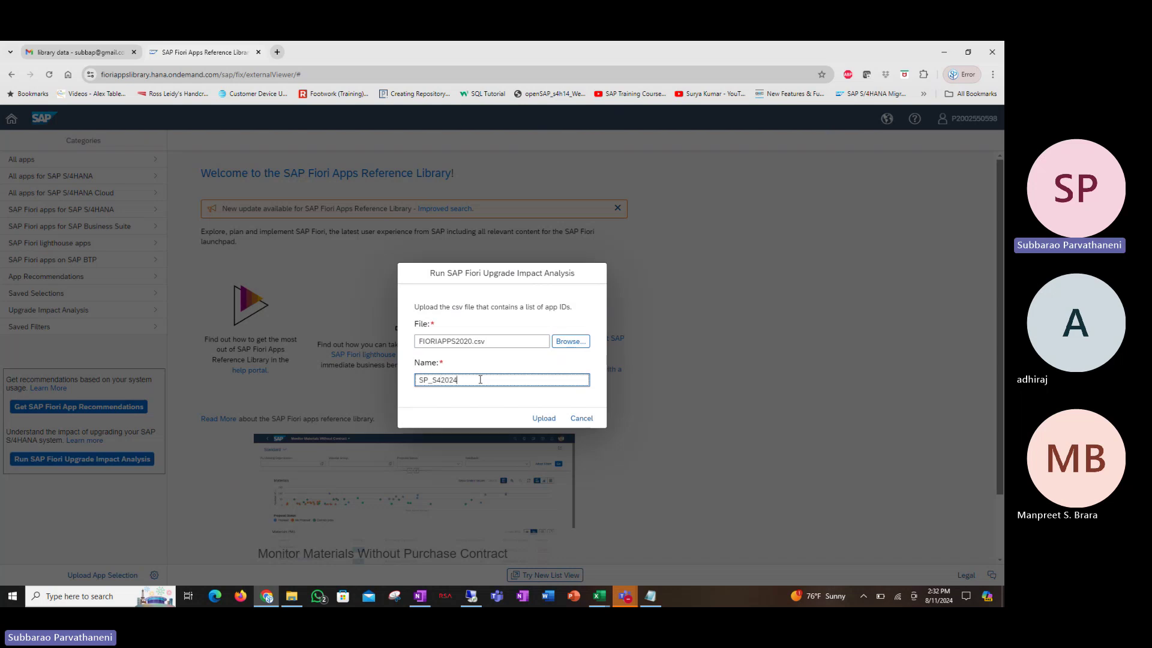
pyautogui.write('=')
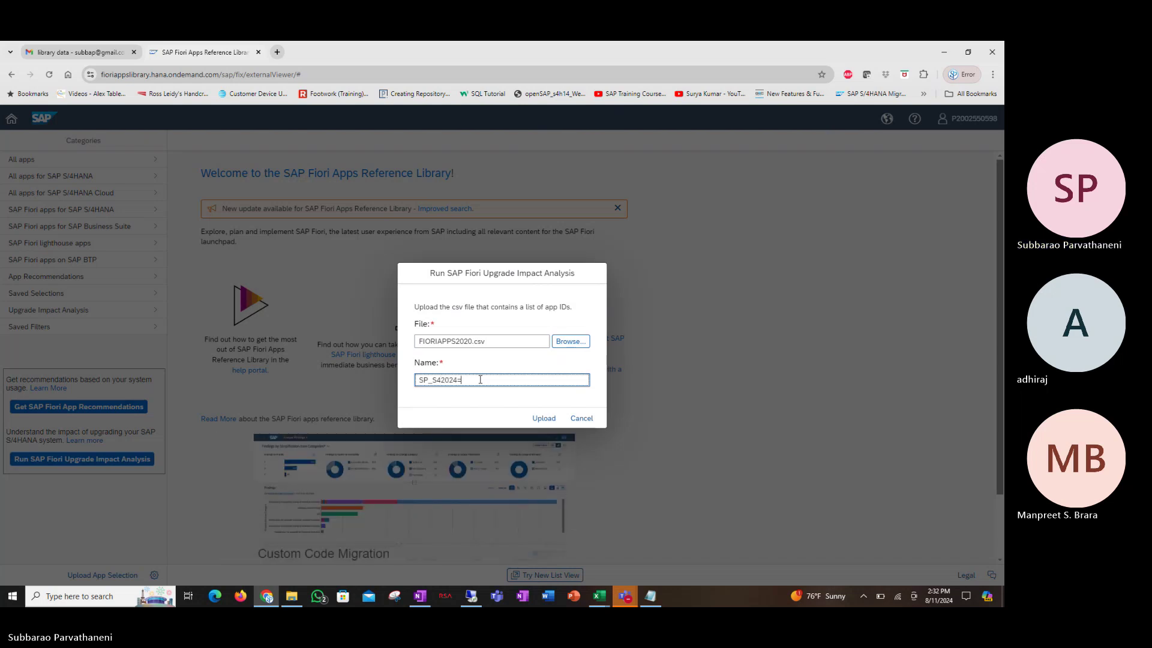
pyautogui.press('BackSpace')
pyautogui.write('23_IMPACT_ANALYSIS_')
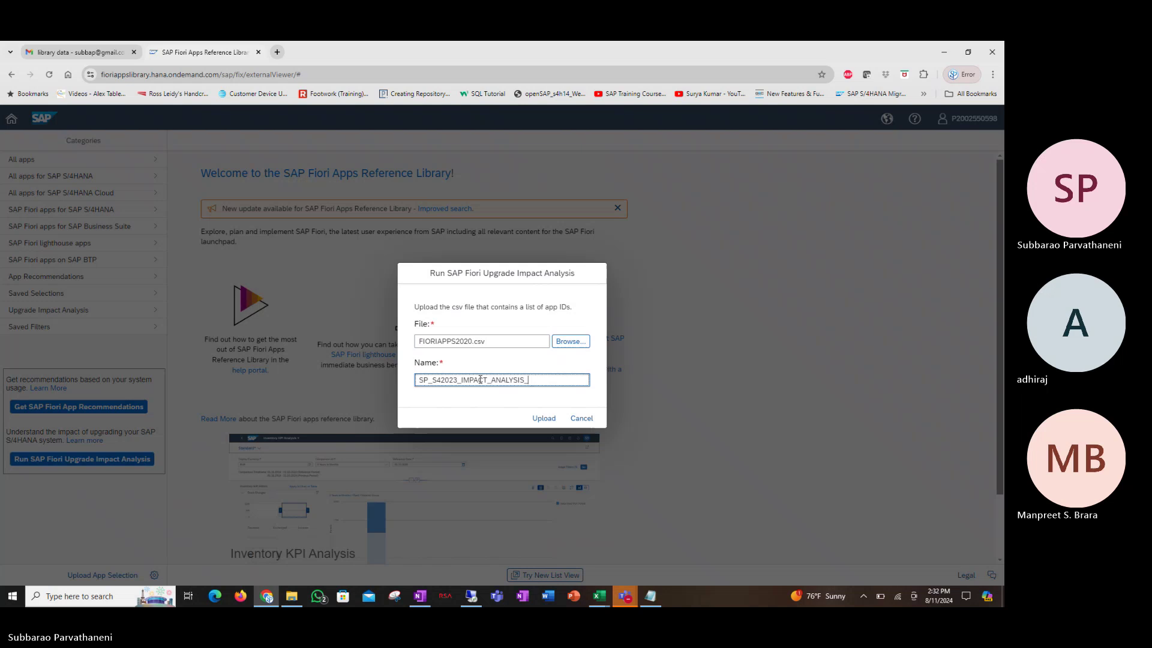
pyautogui.write('DEMO')
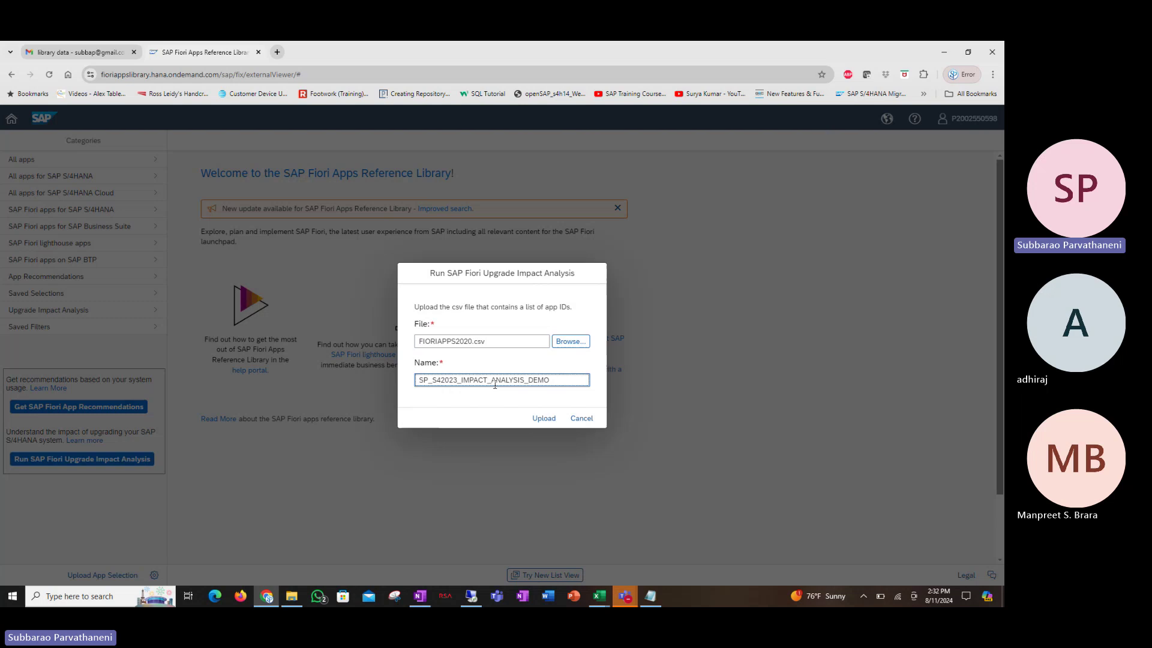
# Step: Upload the file to run the analysis, then view the 2 Available Apps with Successor
pyautogui.click(546, 423)
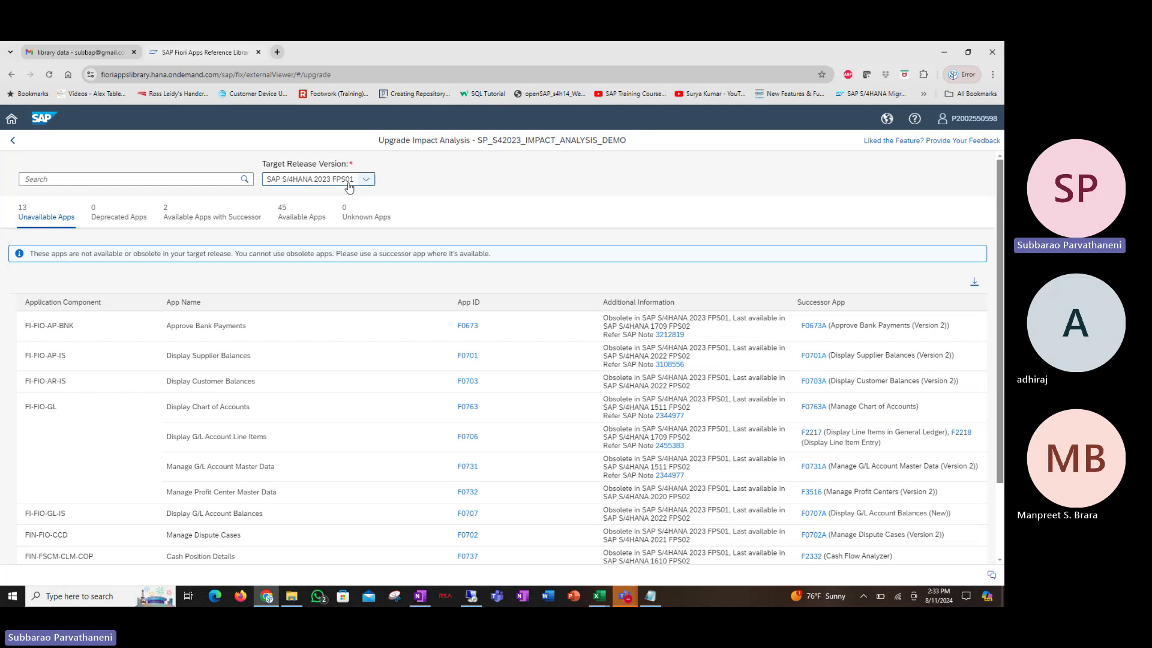
pyautogui.click(216, 223)
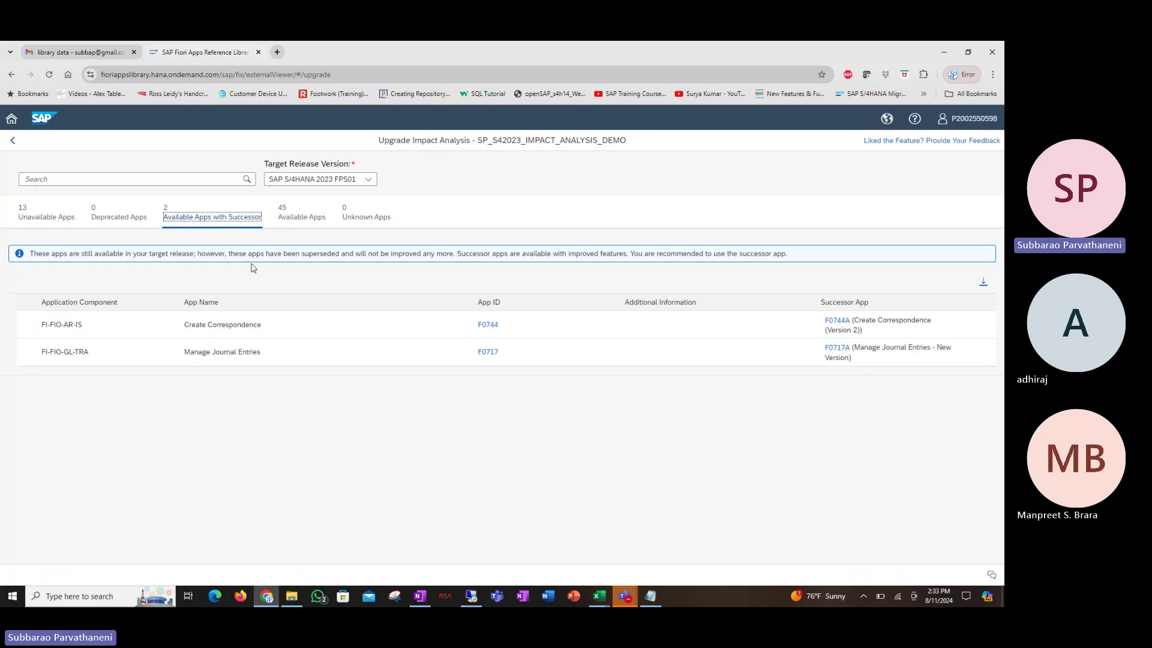
# Step: Review the 45 Available Apps and the Deprecated Apps, then return to the 13 Unavailable Apps
pyautogui.click(294, 223)
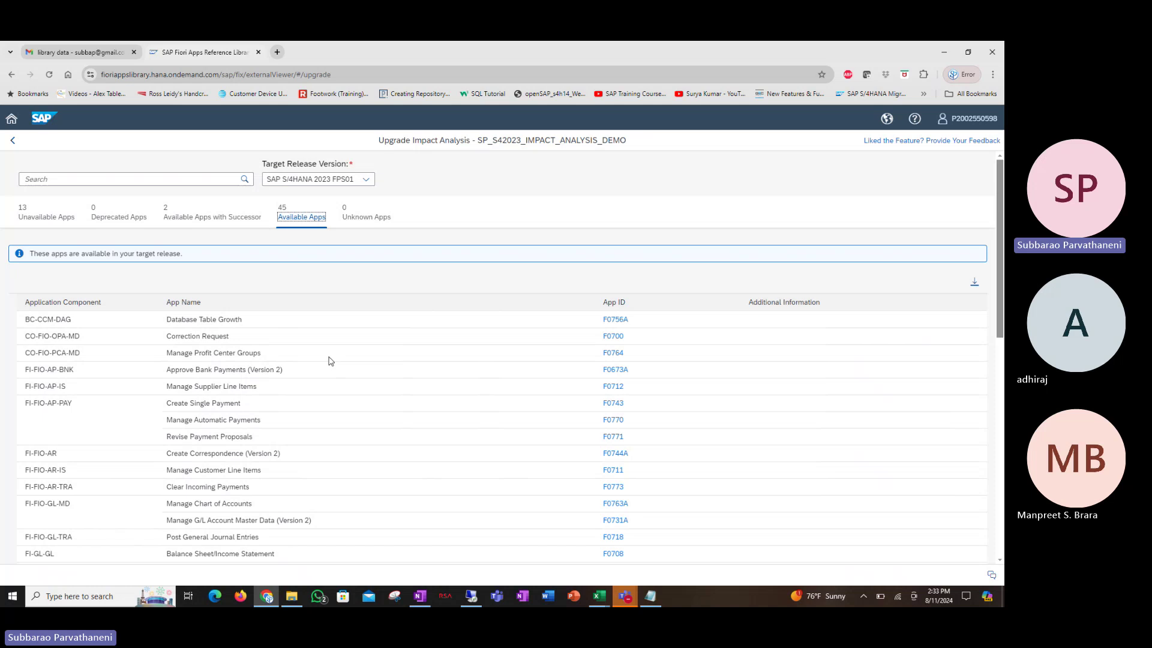
pyautogui.click(122, 221)
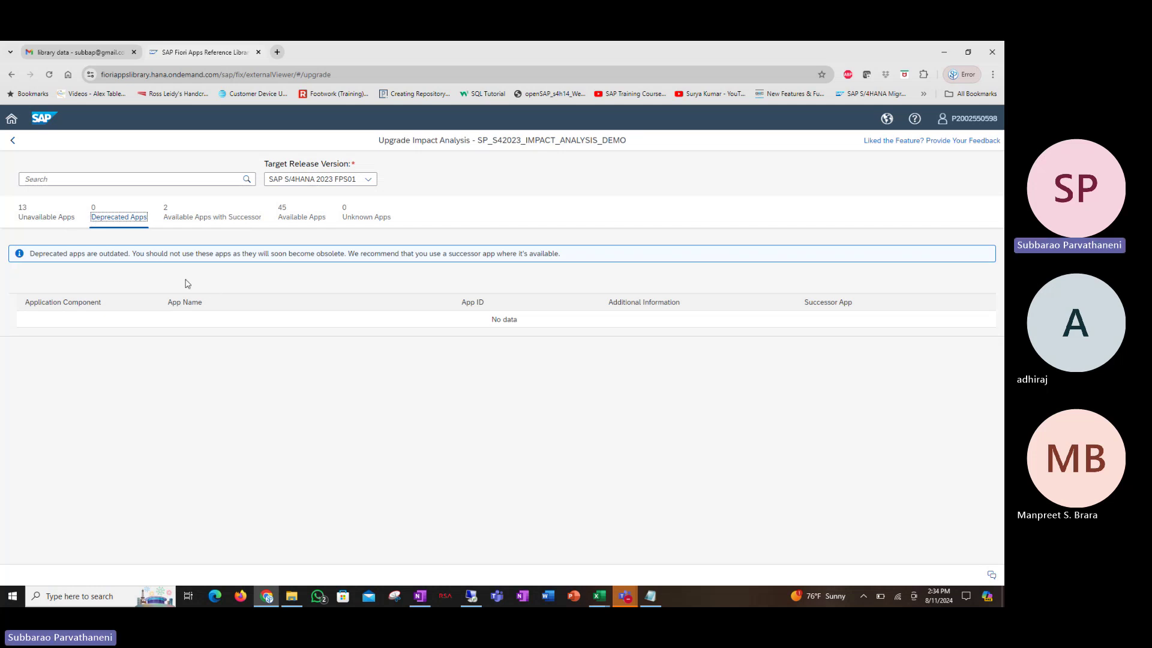
pyautogui.click(48, 217)
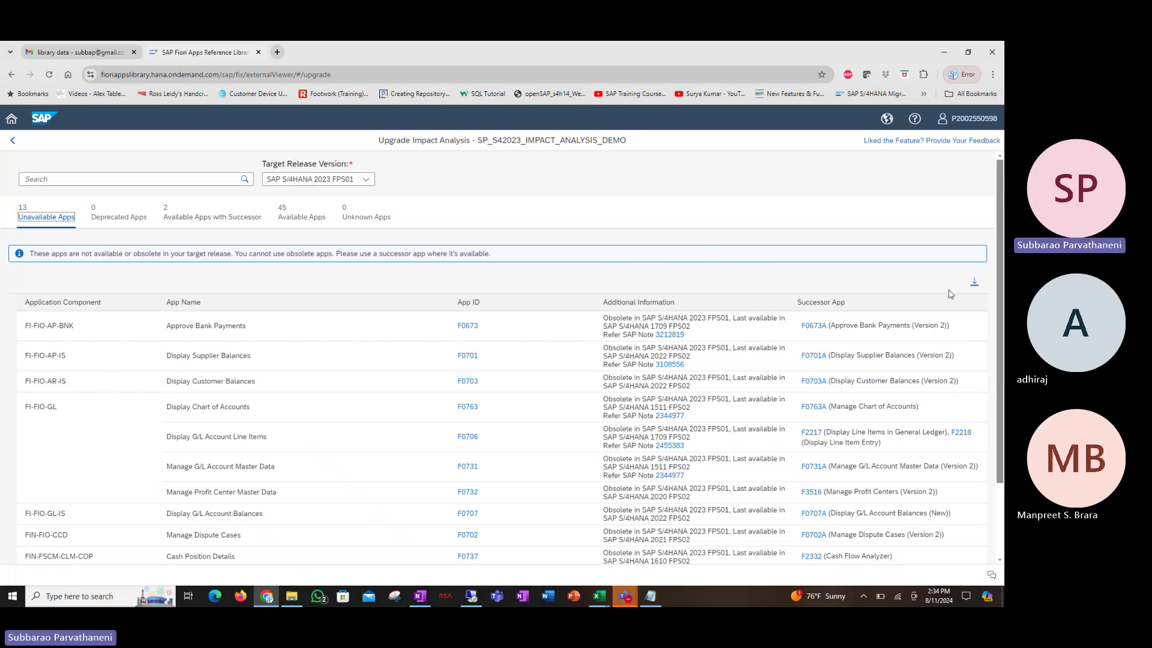
# Step: Download the 13 unavailable apps list with their successor apps
pyautogui.click(974, 281)
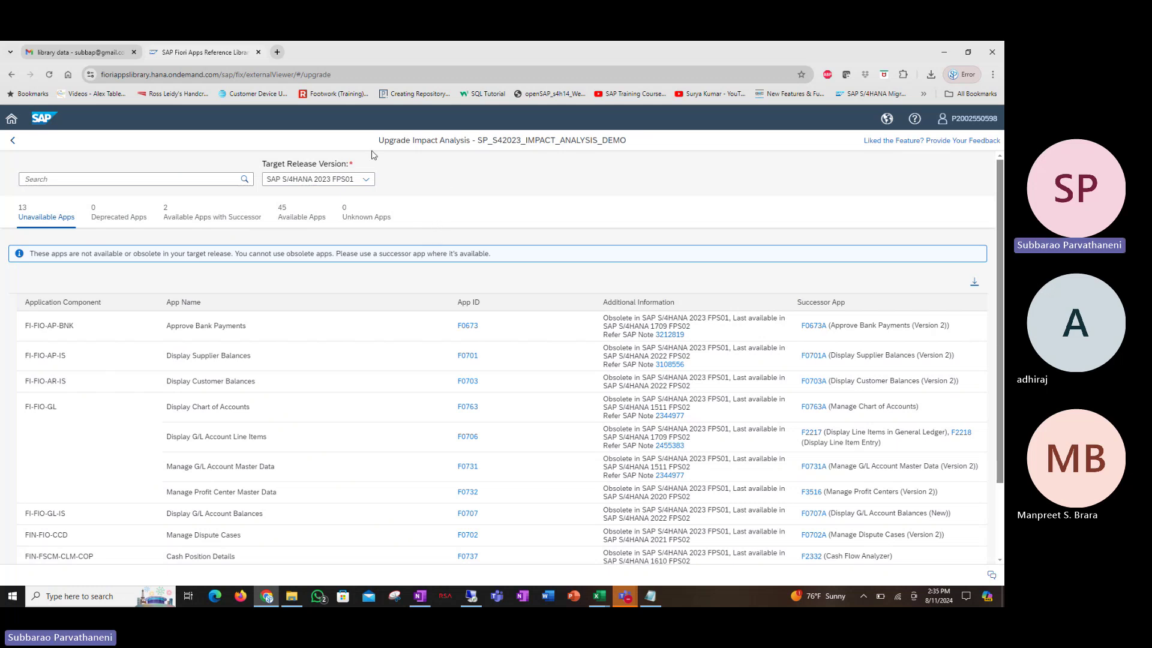
# Step: Go back from the impact analysis results to the library's welcome page
pyautogui.click(13, 140)
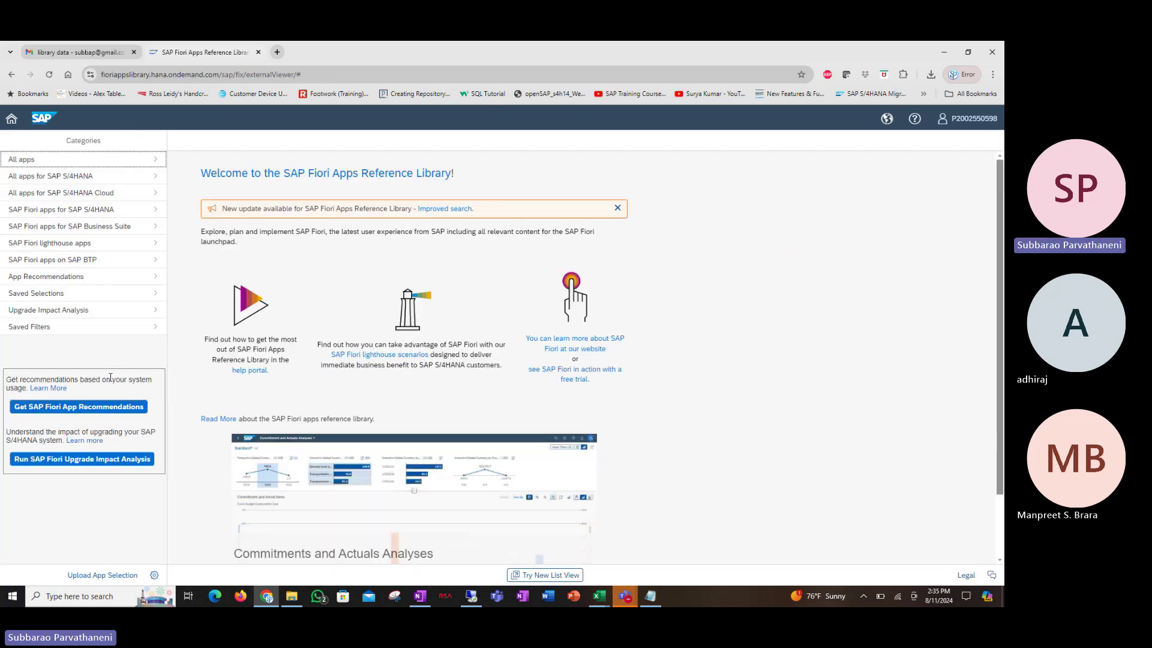